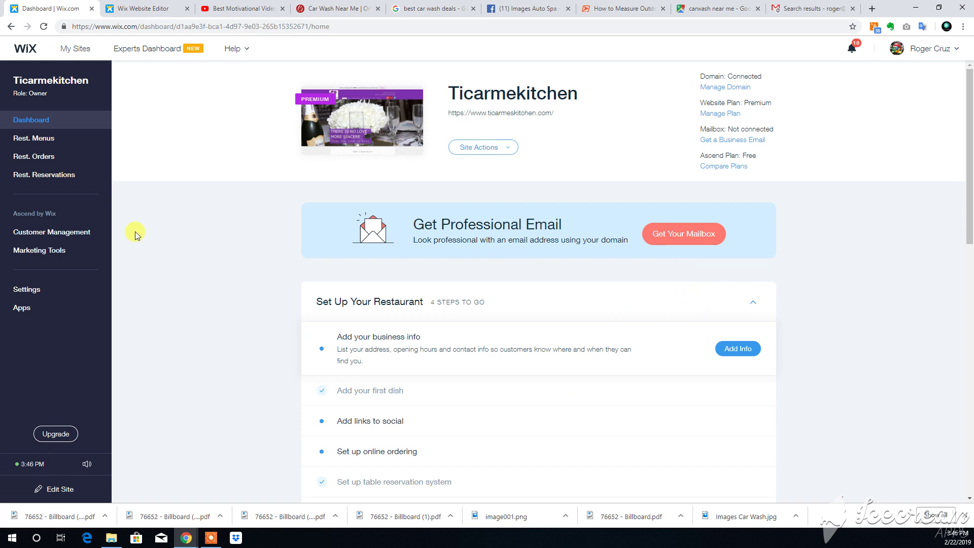
# - Go to Customer Management and open Invoices under Get Paid
pyautogui.click(79, 233)
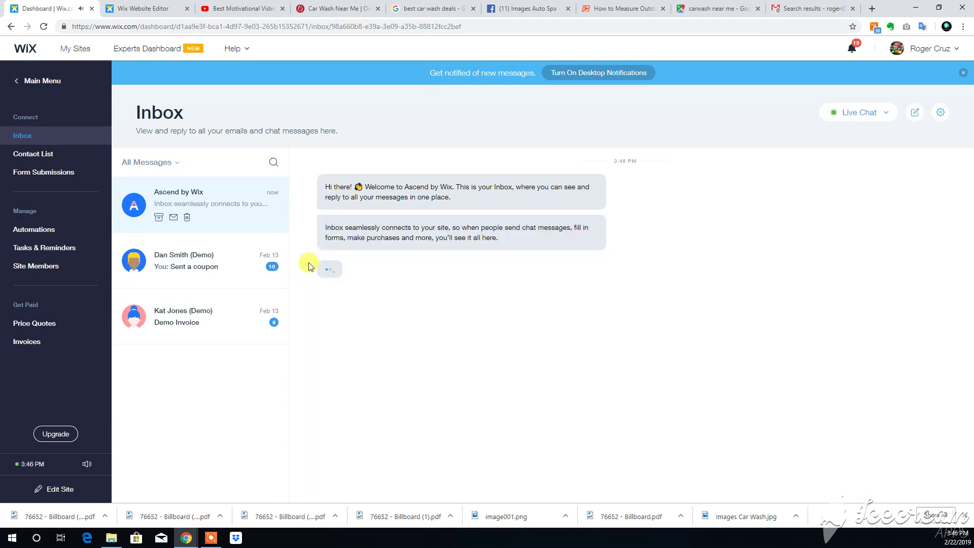
pyautogui.click(58, 345)
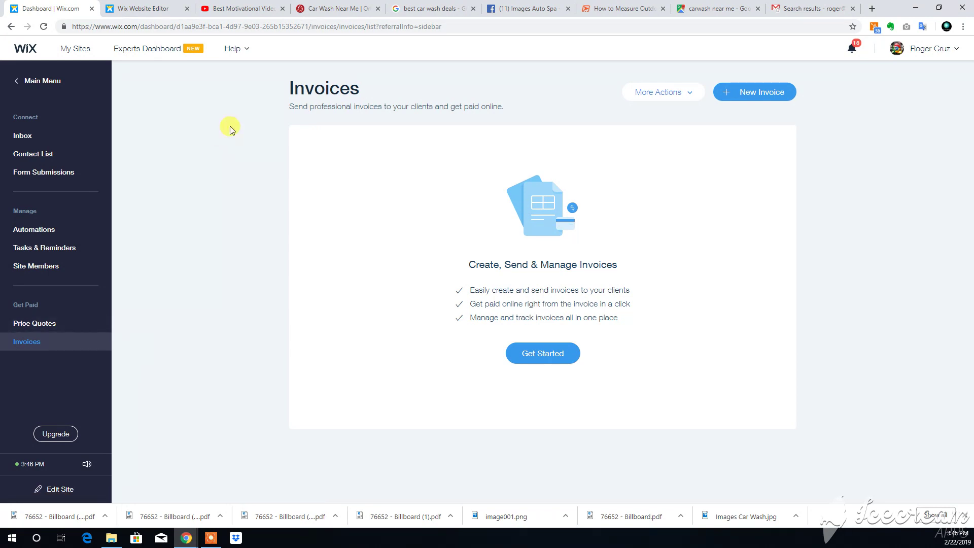
# - Replace the business email in the business info with a new address and confirm it
pyautogui.click(556, 358)
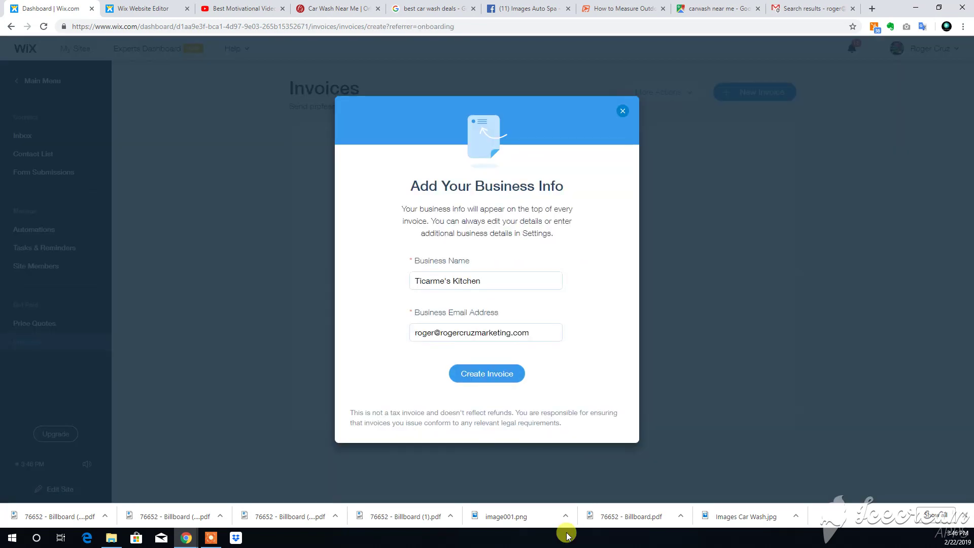
pyautogui.tripleClick(508, 330)
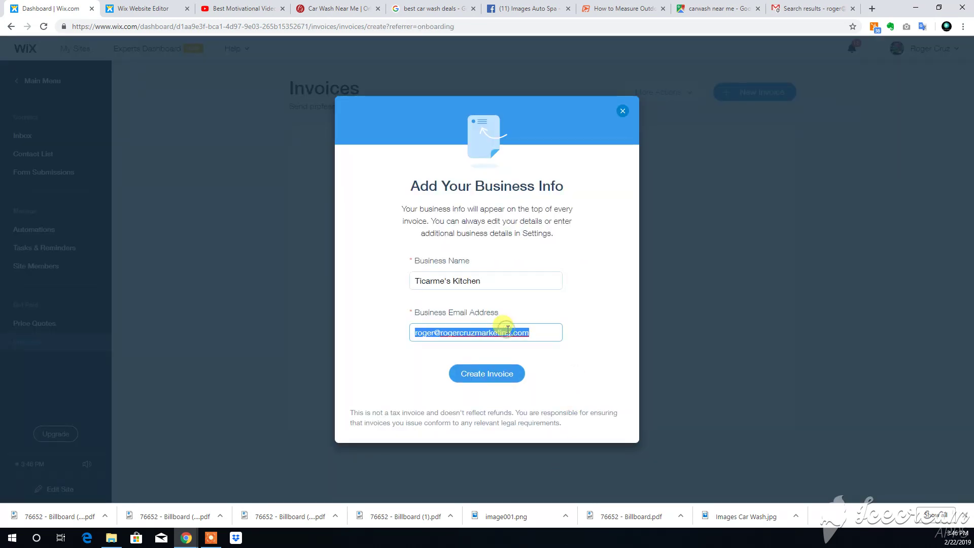
pyautogui.hotkey('ctrl', 'v')
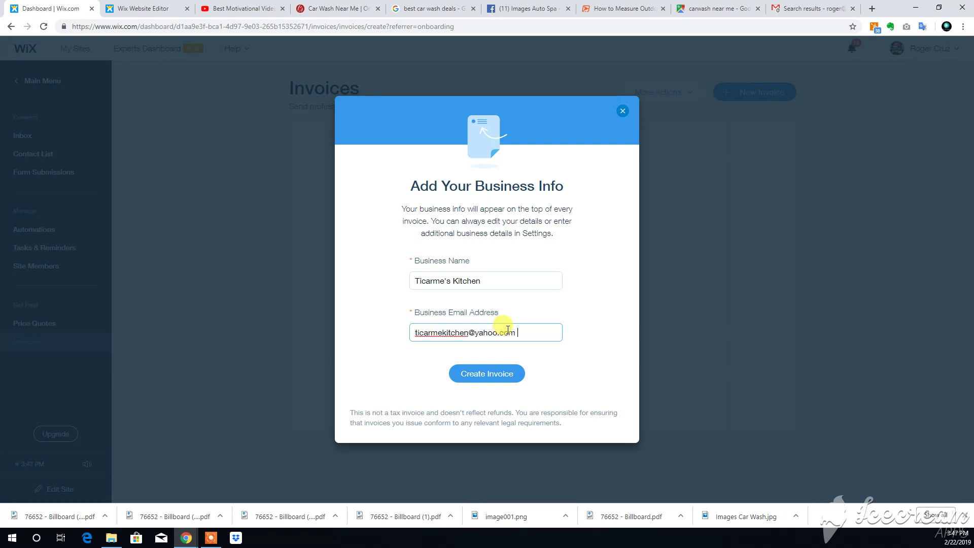
pyautogui.click(500, 375)
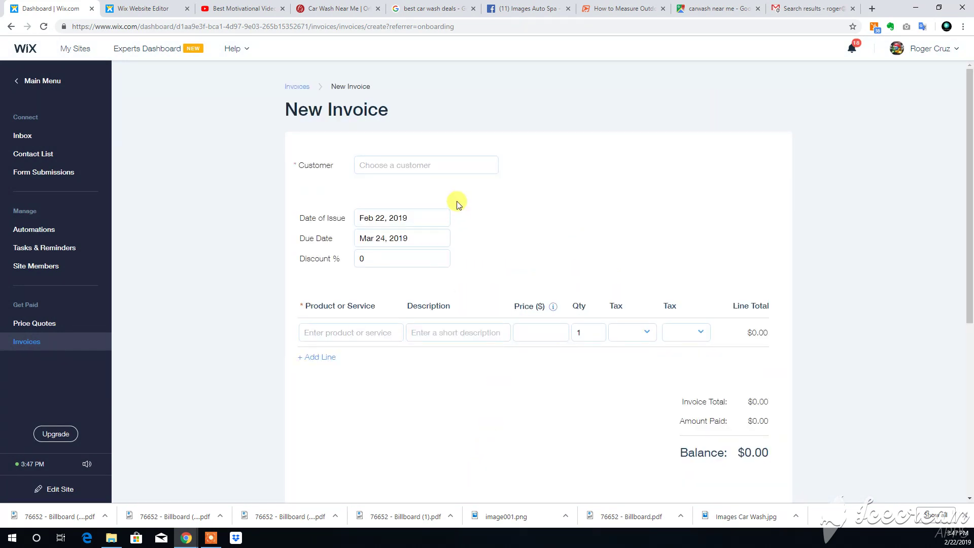
# - Choose the customer for the new invoice and move to its product field
pyautogui.click(459, 166)
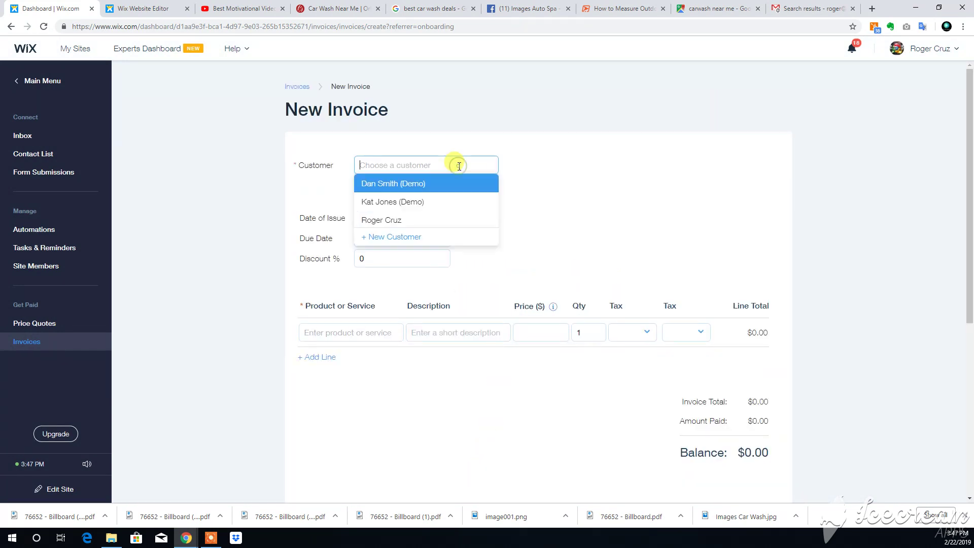
pyautogui.click(443, 219)
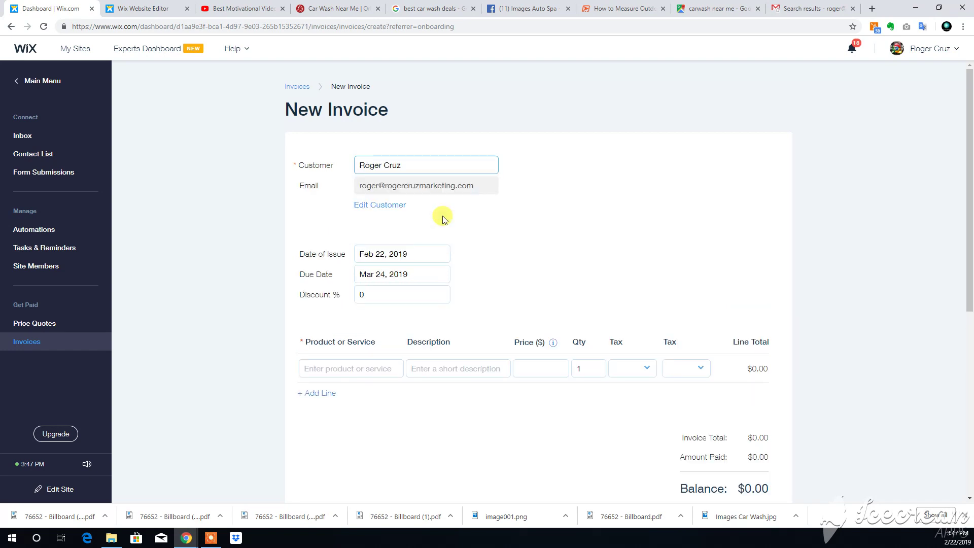
pyautogui.click(360, 369)
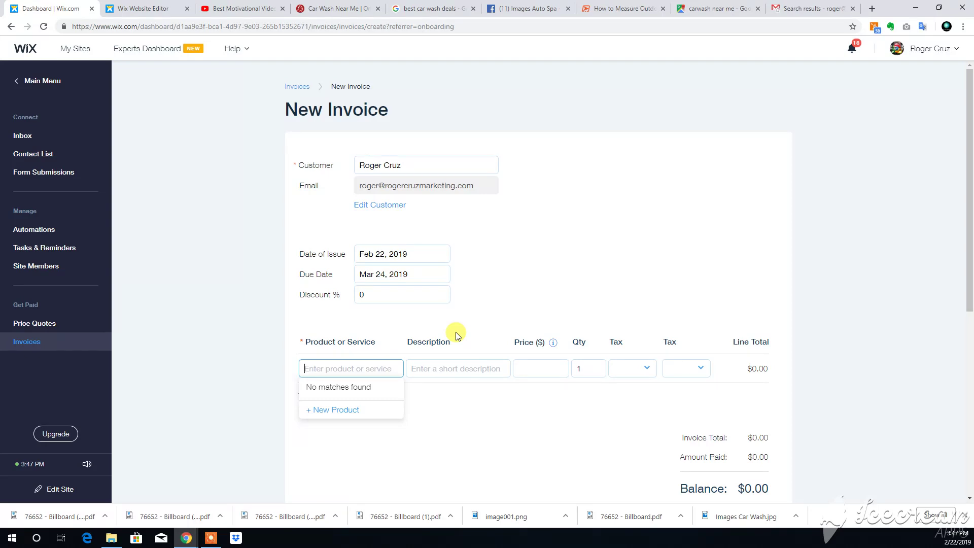
# - Add a new product 'Test' with description 'Test Invoice' and price 1 to the invoice
pyautogui.click(336, 410)
pyautogui.click(487, 227)
pyautogui.write('Test')
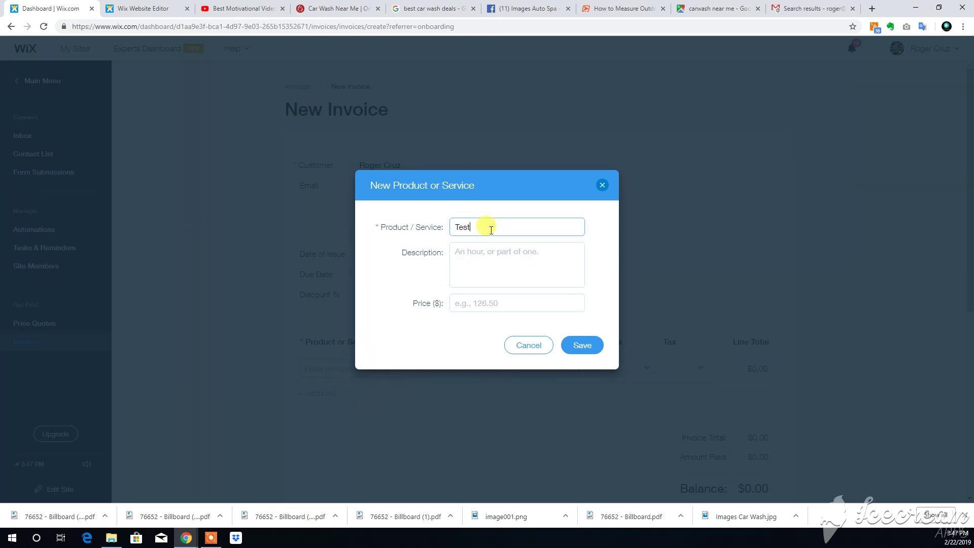
pyautogui.press('Tab')
pyautogui.write('T')
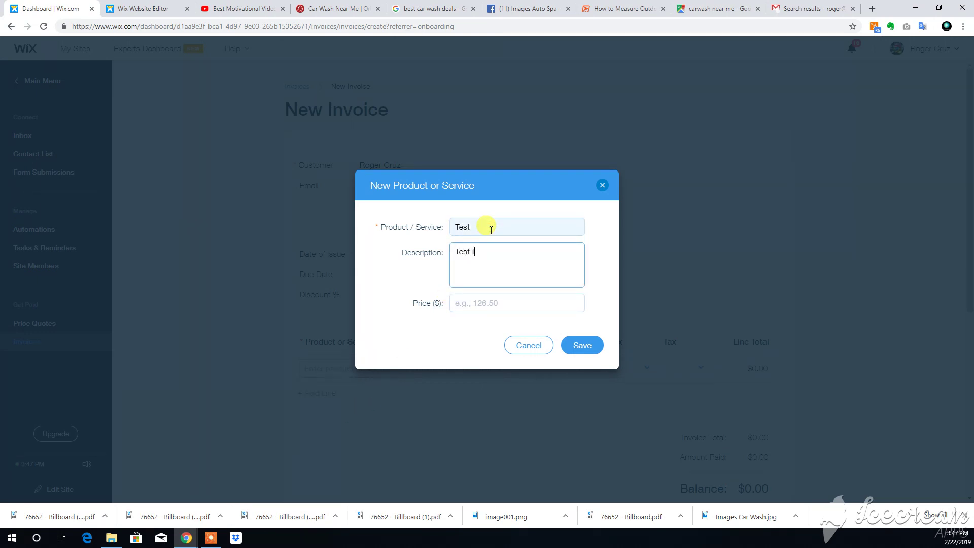
pyautogui.press('Tab')
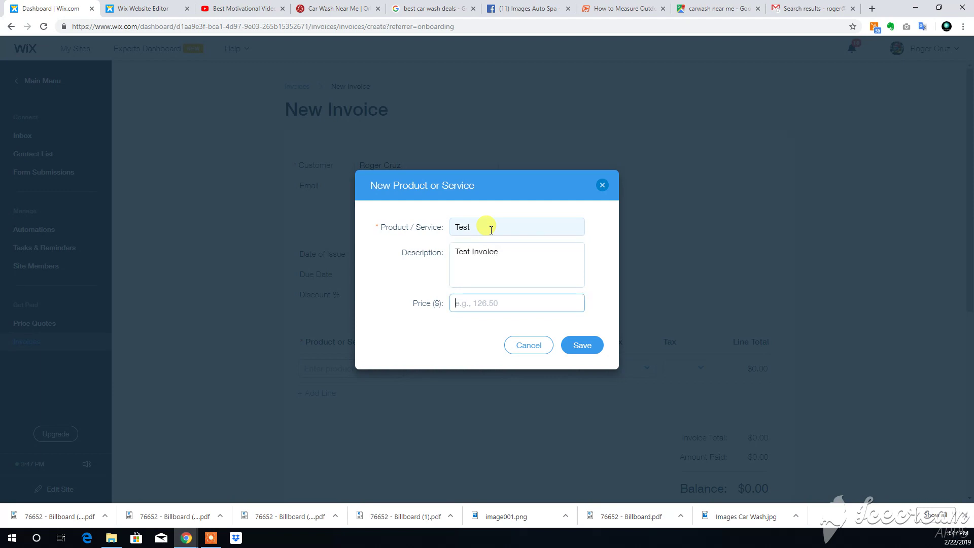
pyautogui.click(583, 345)
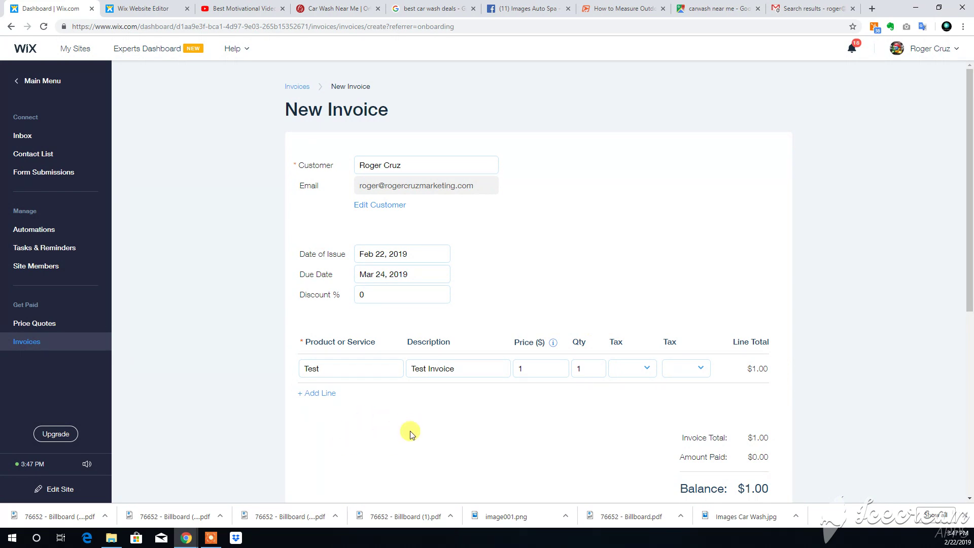
# - Add and delete an empty extra line, then save invoice 0000001 as a draft
pyautogui.scroll(-2, 411, 399)
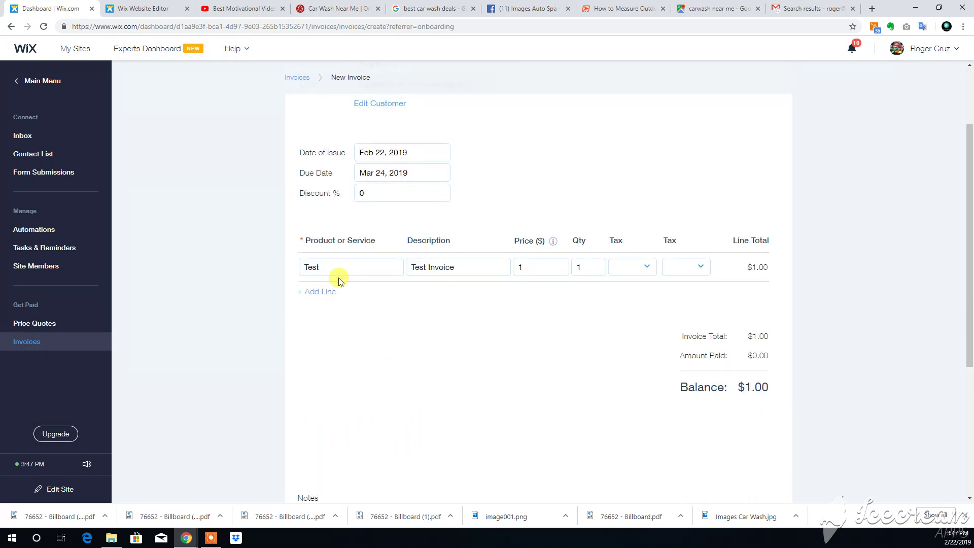
pyautogui.click(310, 292)
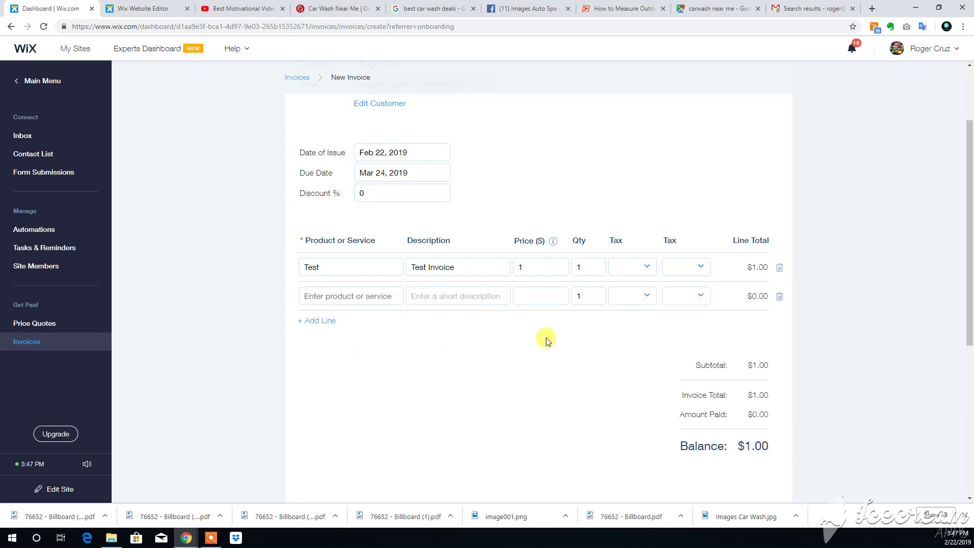
pyautogui.click(779, 297)
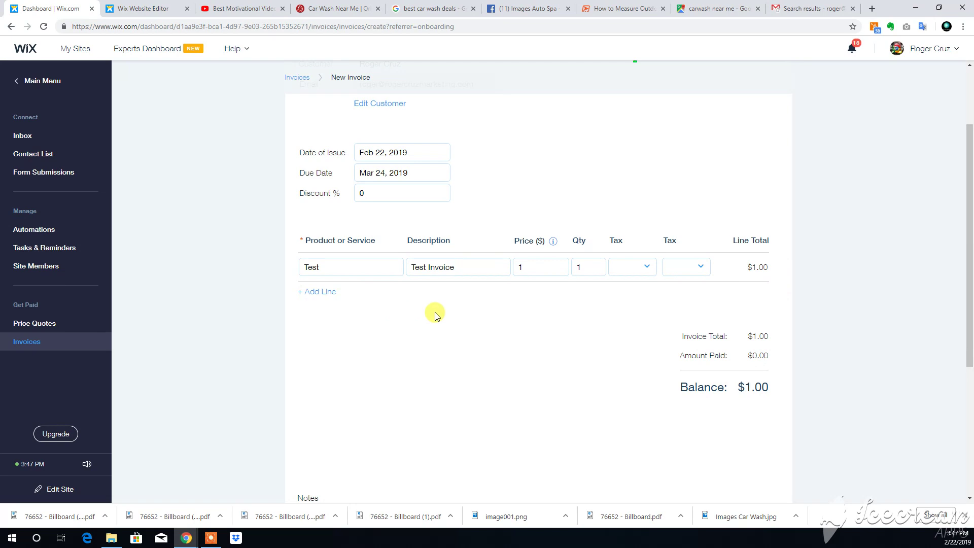
pyautogui.scroll(-4, 435, 315)
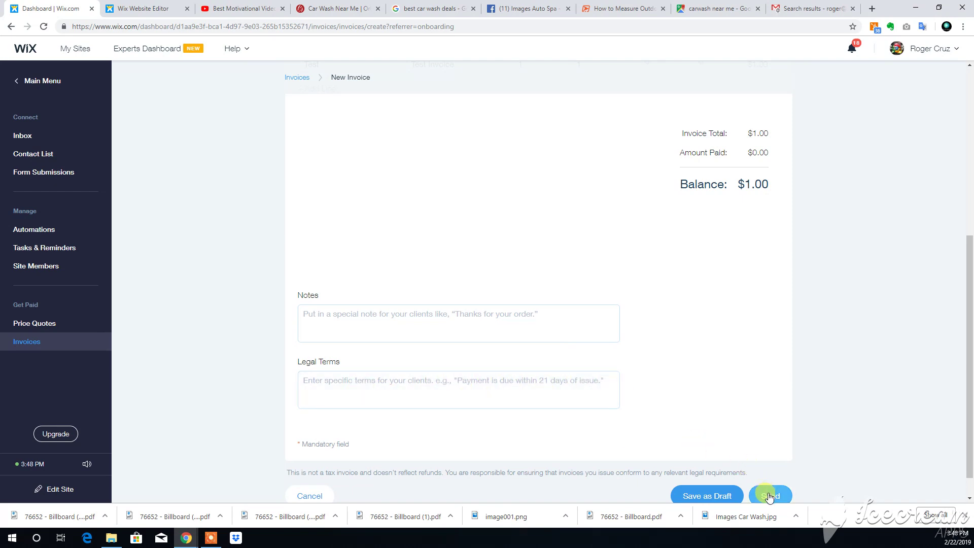
pyautogui.click(712, 499)
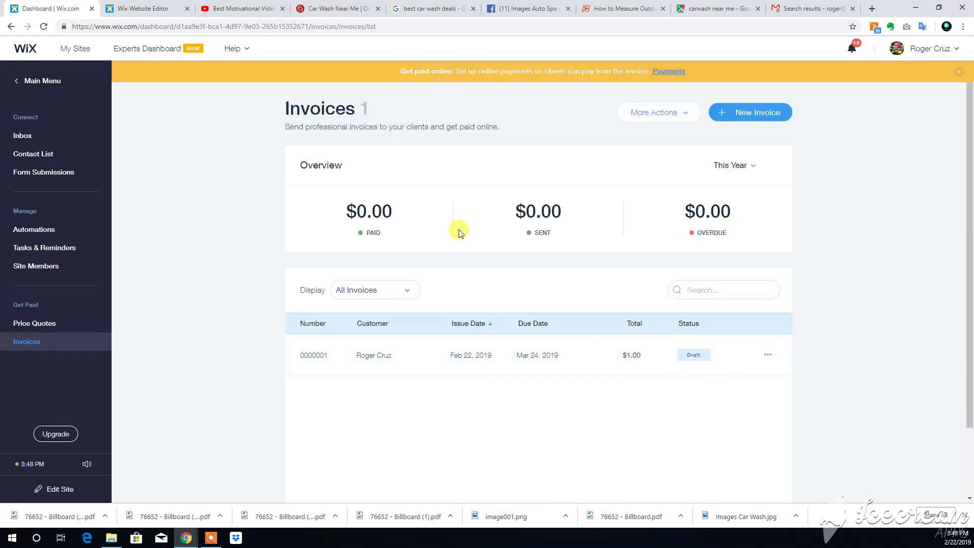
# - Reload the Invoices list and preview draft invoice 0000001
pyautogui.click(61, 344)
pyautogui.click(772, 355)
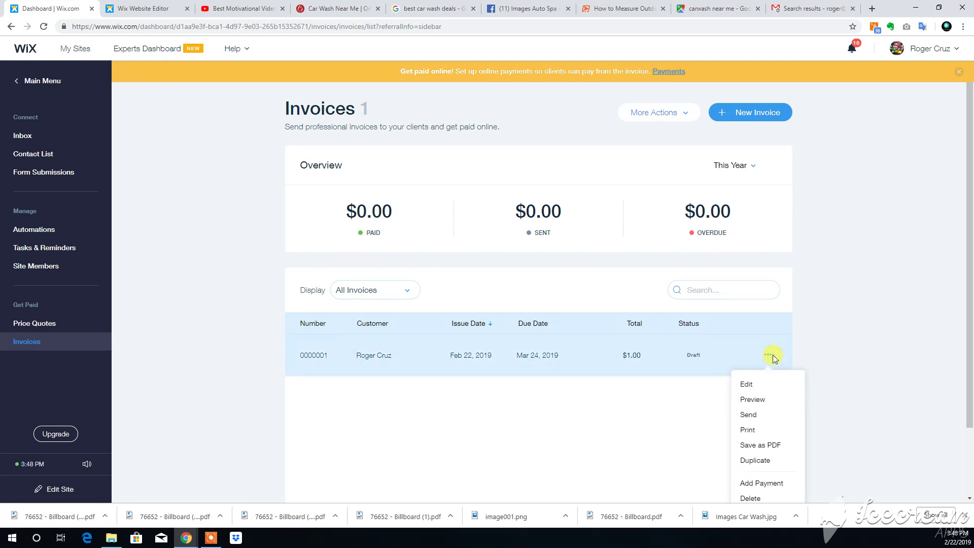
pyautogui.click(761, 402)
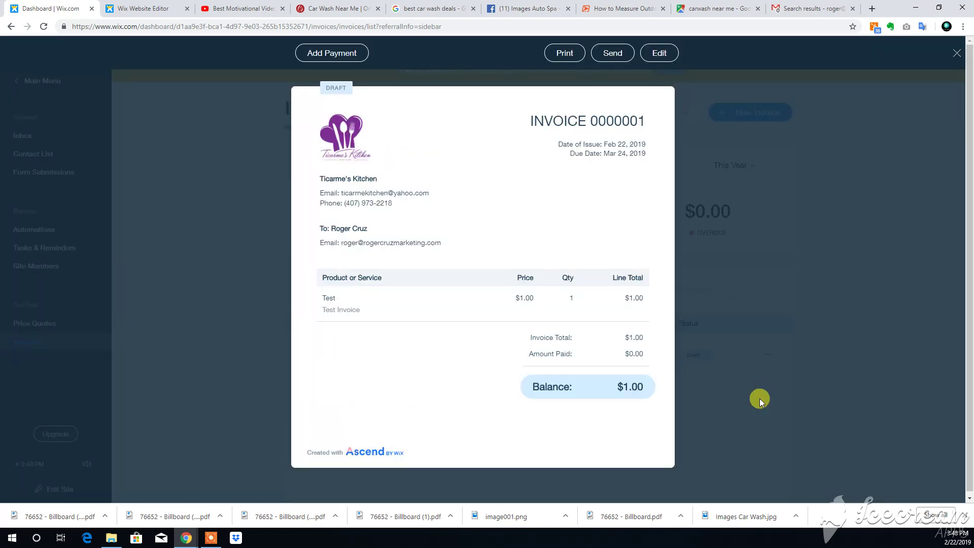
pyautogui.click(760, 398)
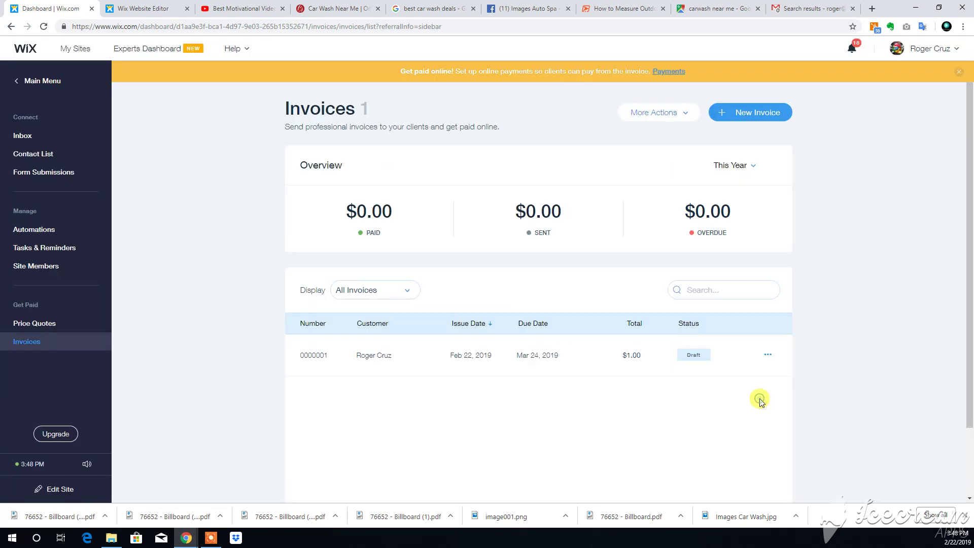
# - Reopen invoice 0000001 for editing and save it again as a draft
pyautogui.click(762, 357)
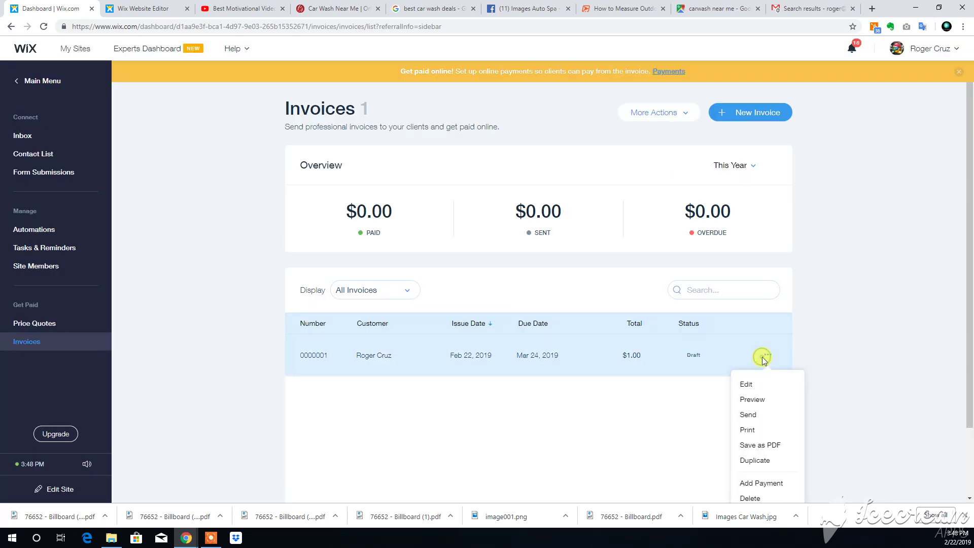
pyautogui.click(757, 388)
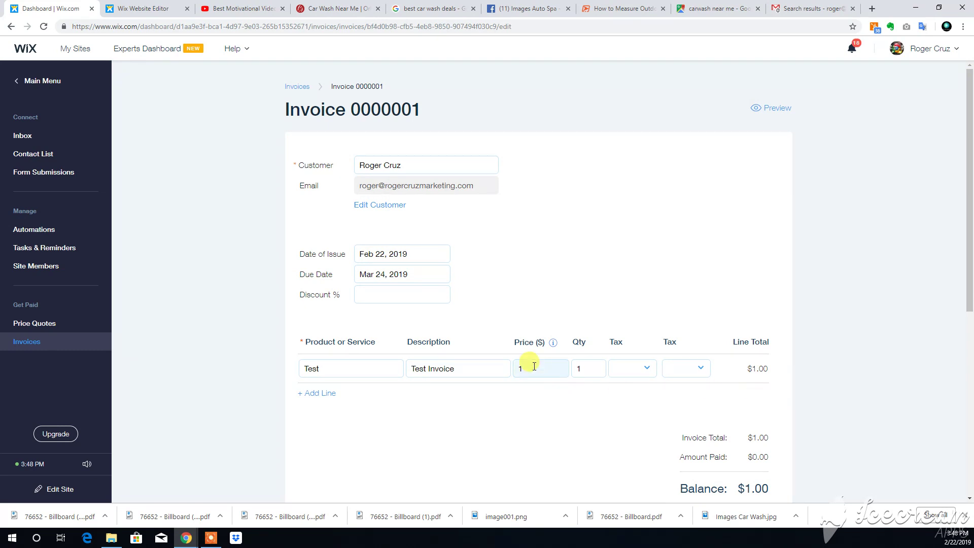
pyautogui.scroll(-7, 749, 305)
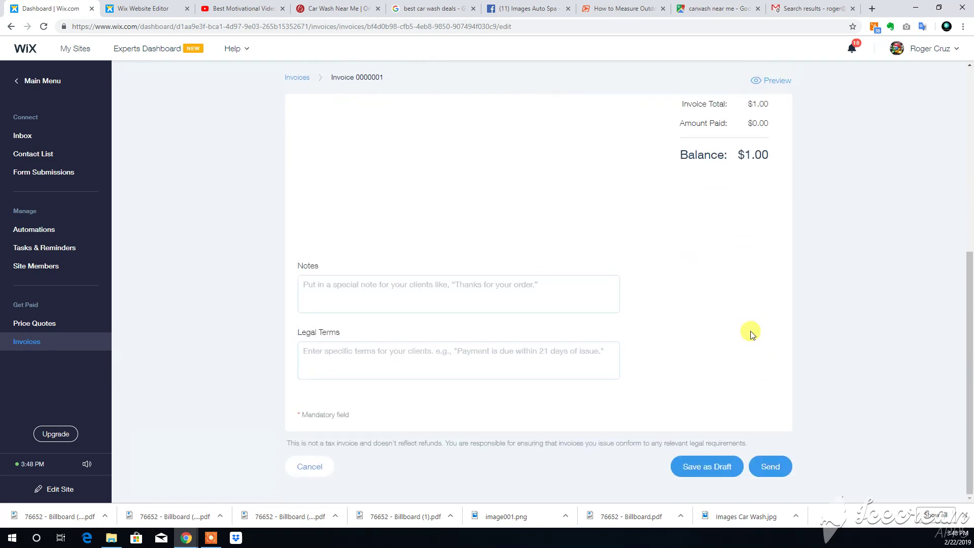
pyautogui.click(727, 470)
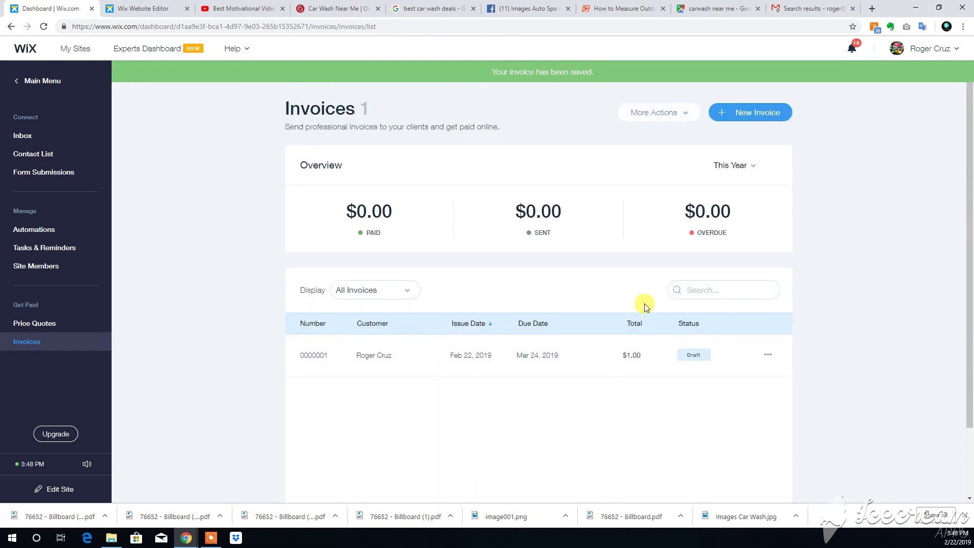
pyautogui.click(767, 355)
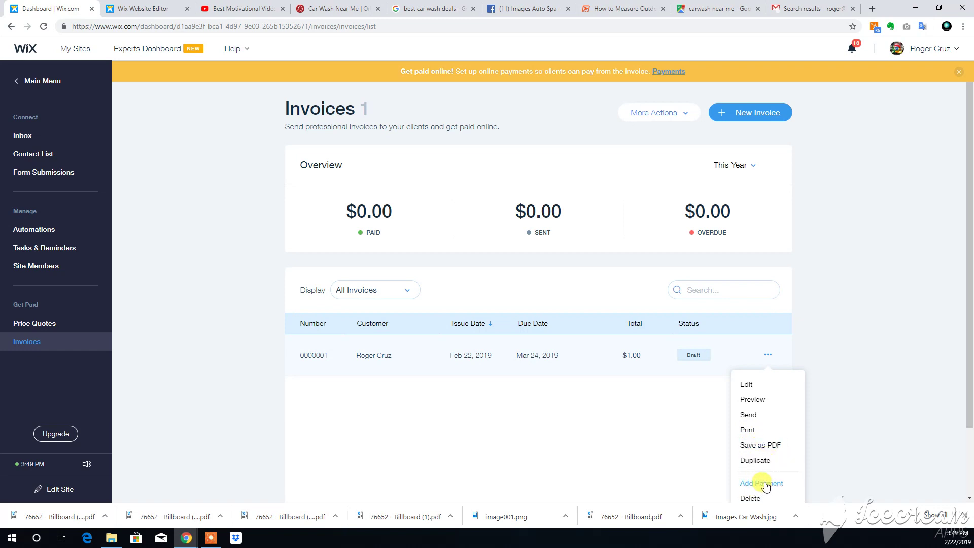
# - Email the $1.00 invoice 0000001 to the customer via the Send option
pyautogui.scroll(-2, 757, 454)
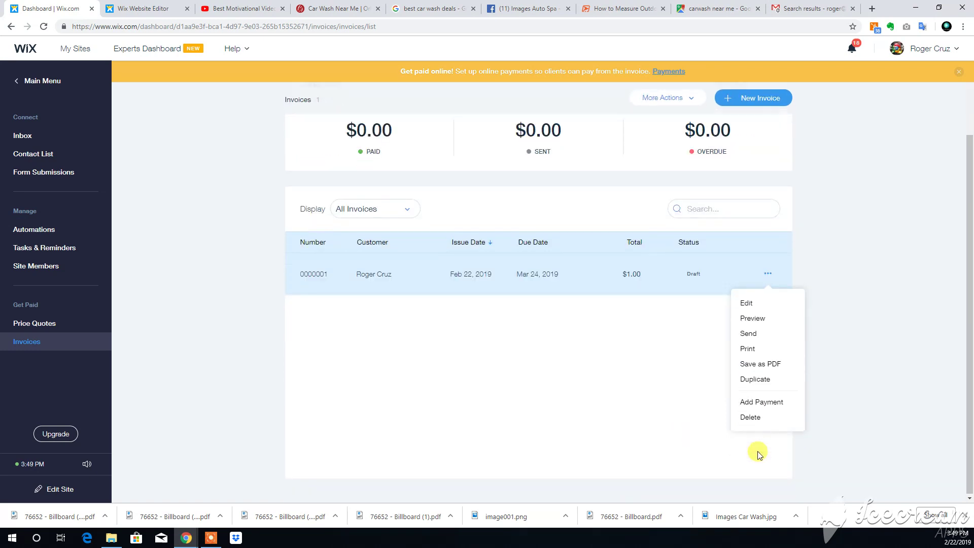
pyautogui.click(750, 333)
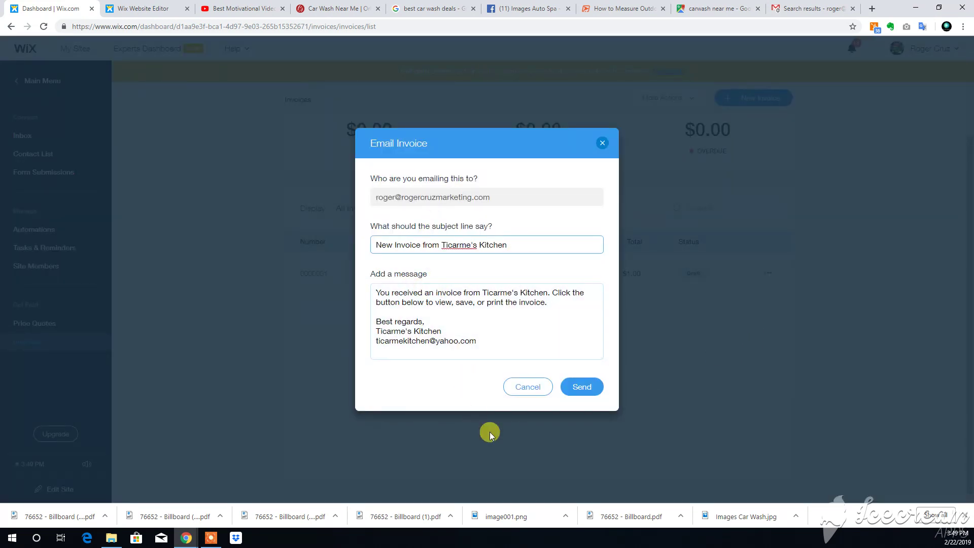
pyautogui.click(584, 386)
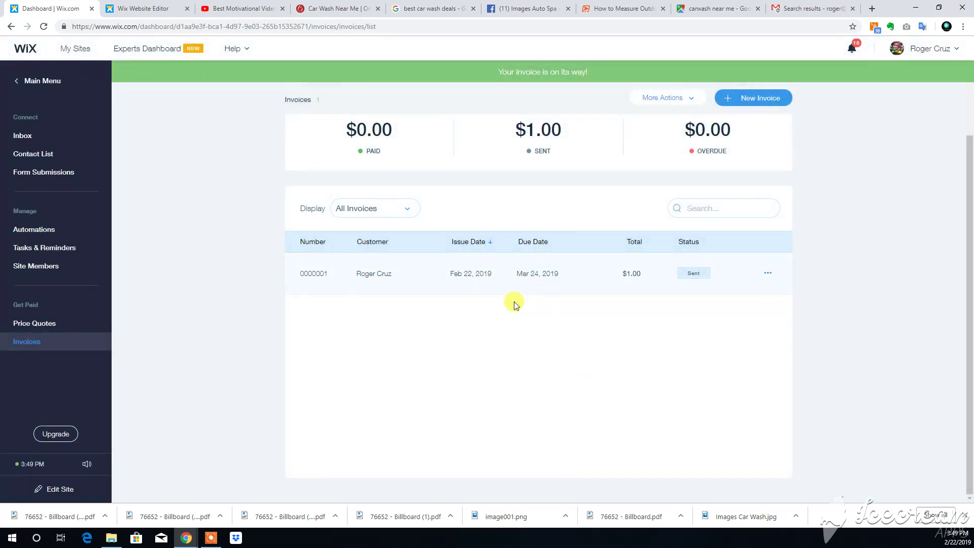
pyautogui.click(796, 6)
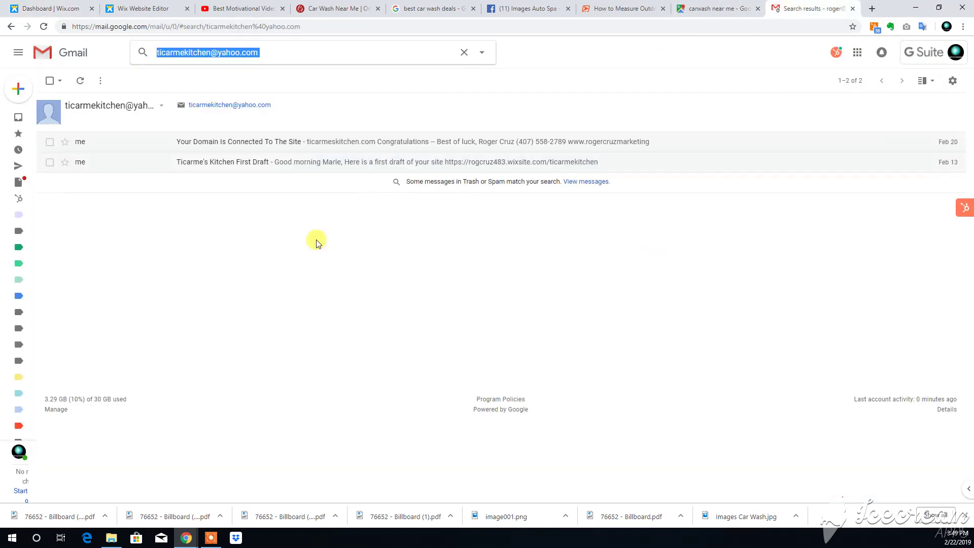
pyautogui.click(17, 121)
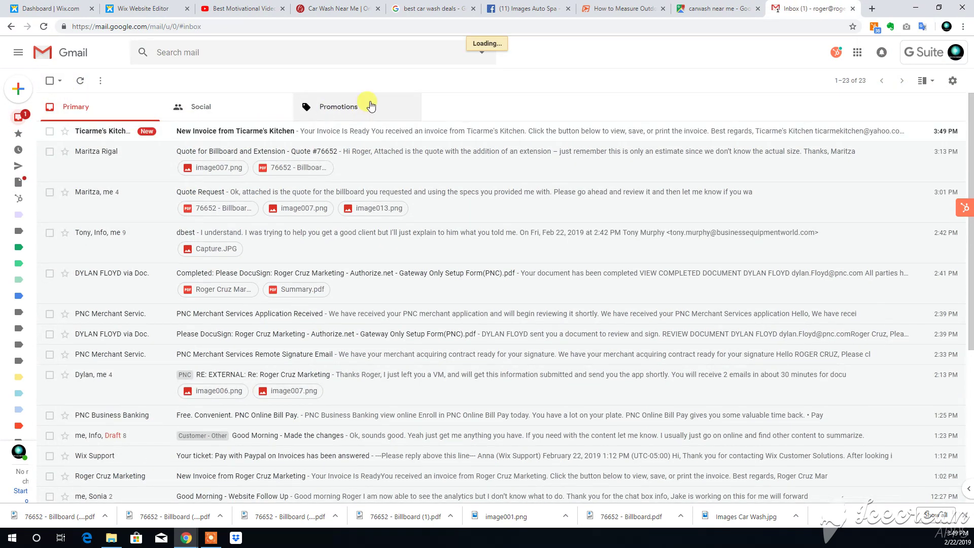
pyautogui.click(97, 131)
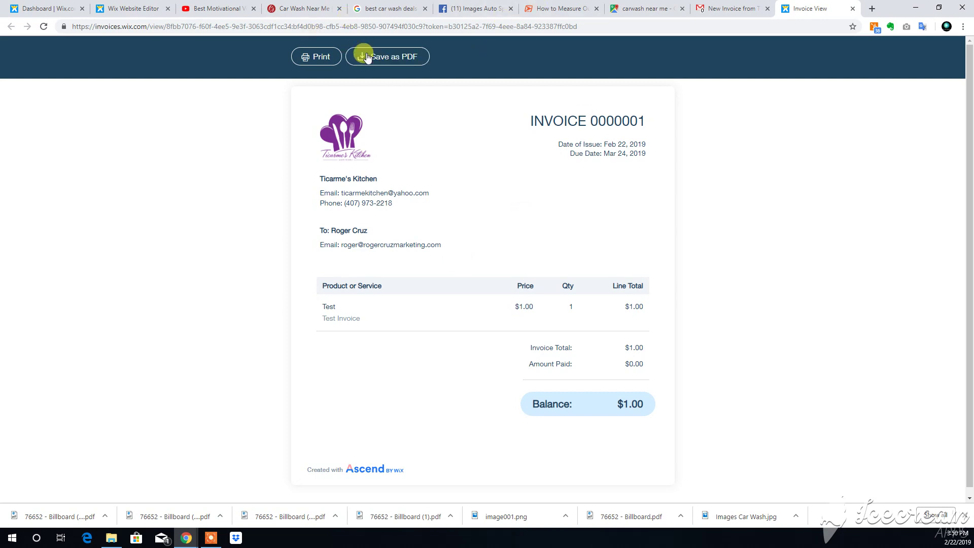
# - Back in the Wix dashboard, follow the Payments link in the Get paid online banner
pyautogui.click(80, 4)
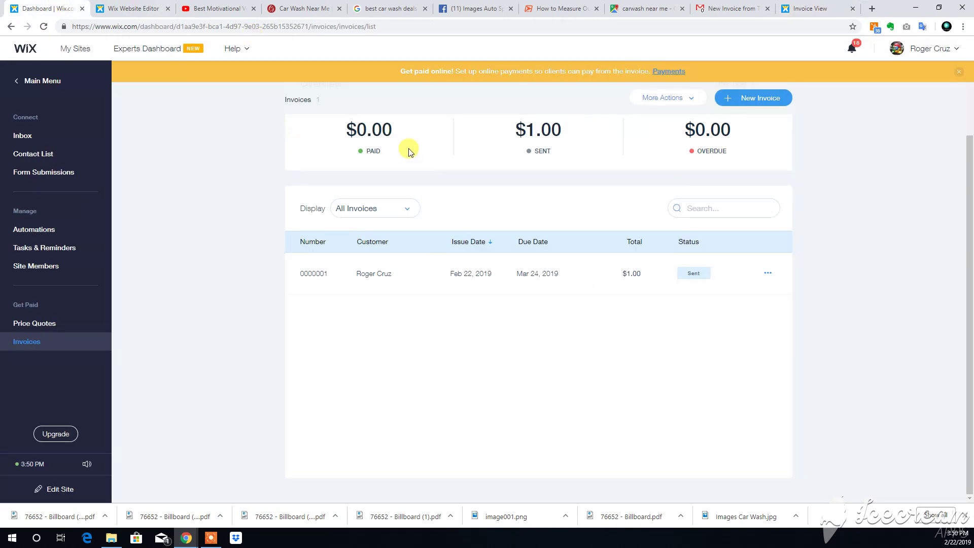
pyautogui.scroll(2, 481, 207)
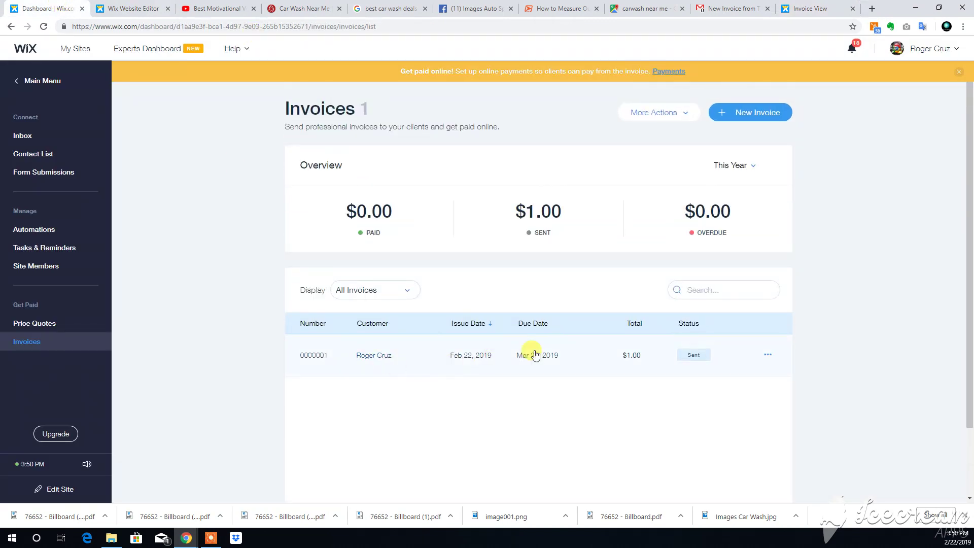
pyautogui.scroll(-2, 513, 376)
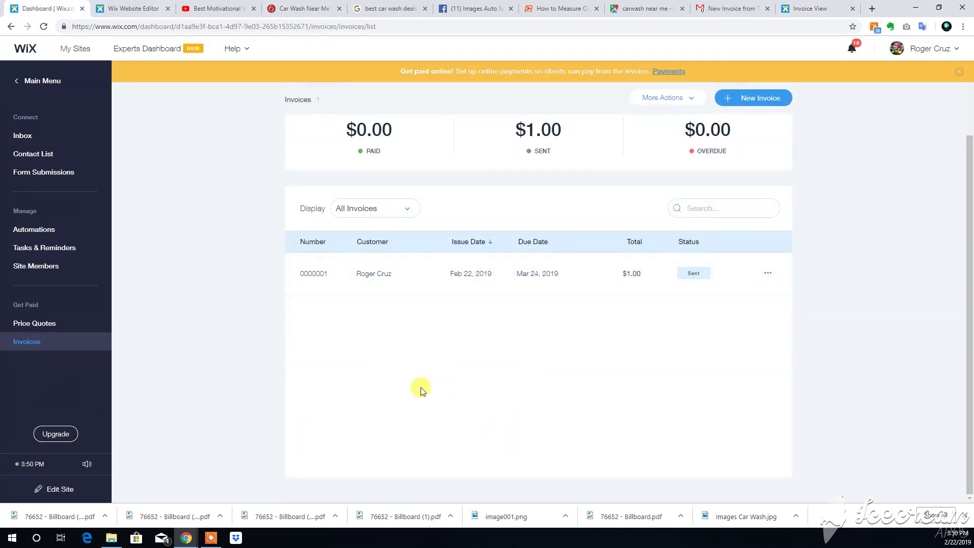
pyautogui.scroll(2, 444, 306)
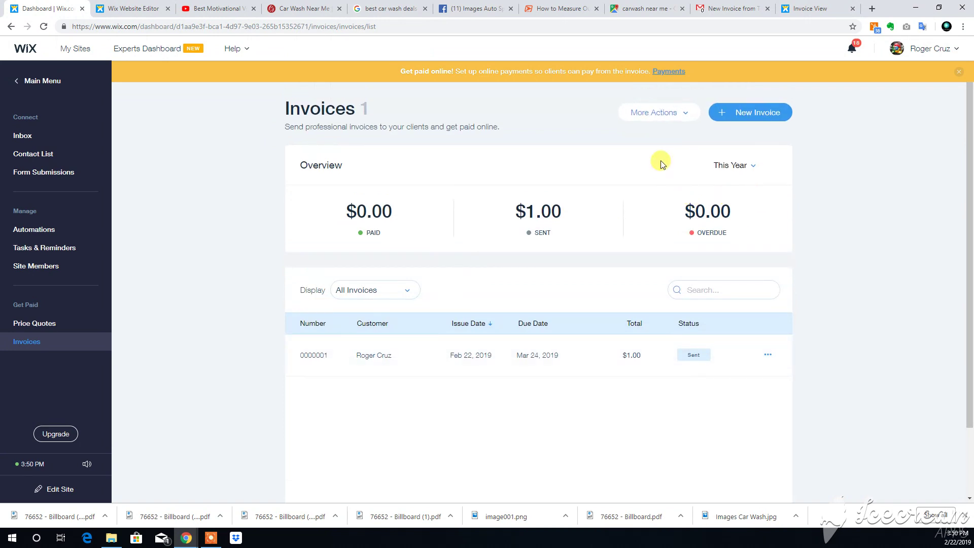
pyautogui.click(675, 71)
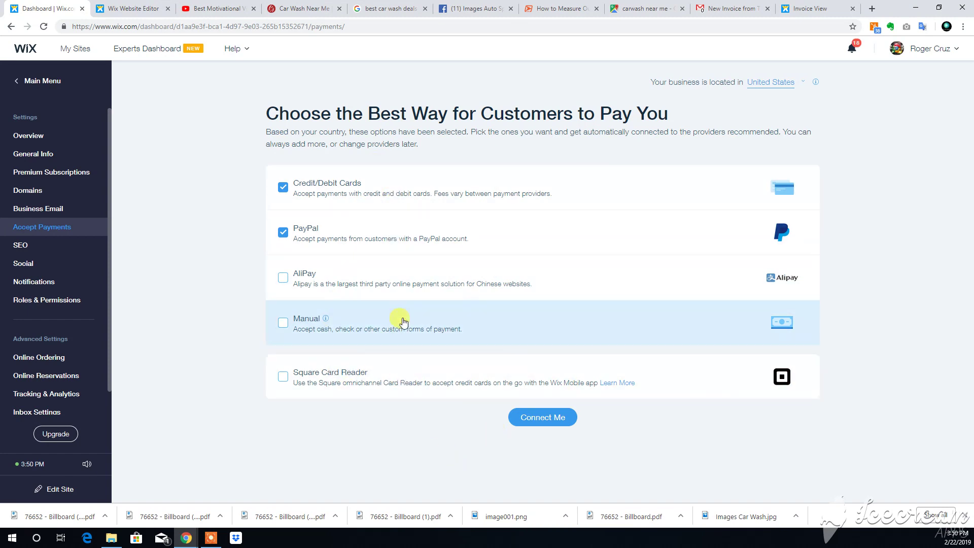
# - Connect Credit/Debit Card payments through Wix Payments, briefly checking other card providers
pyautogui.click(349, 195)
pyautogui.click(347, 188)
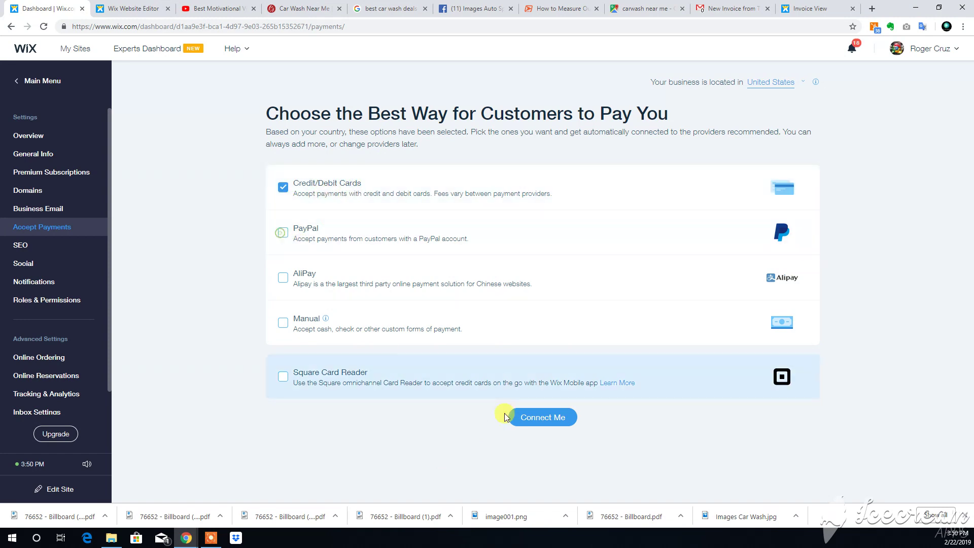
pyautogui.click(522, 424)
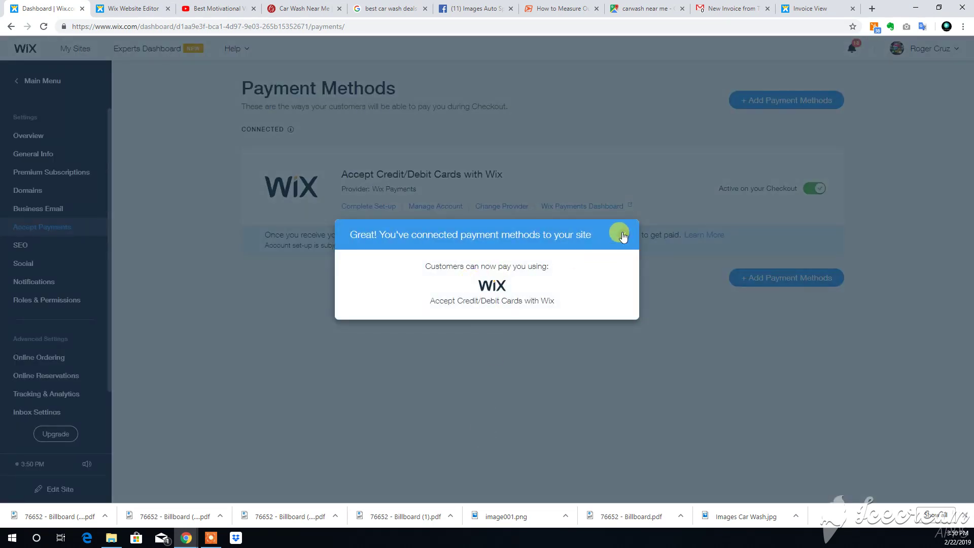
pyautogui.click(622, 235)
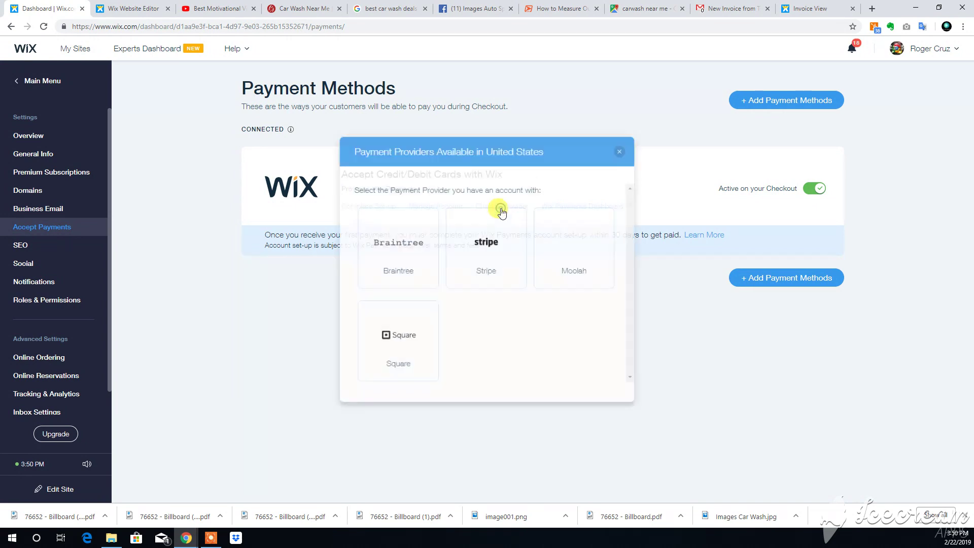
pyautogui.click(502, 213)
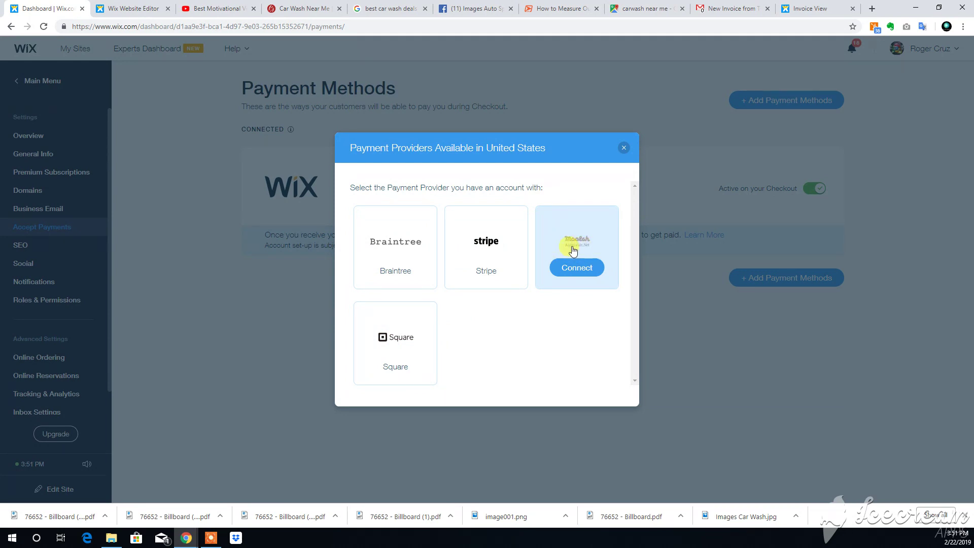
pyautogui.click(624, 147)
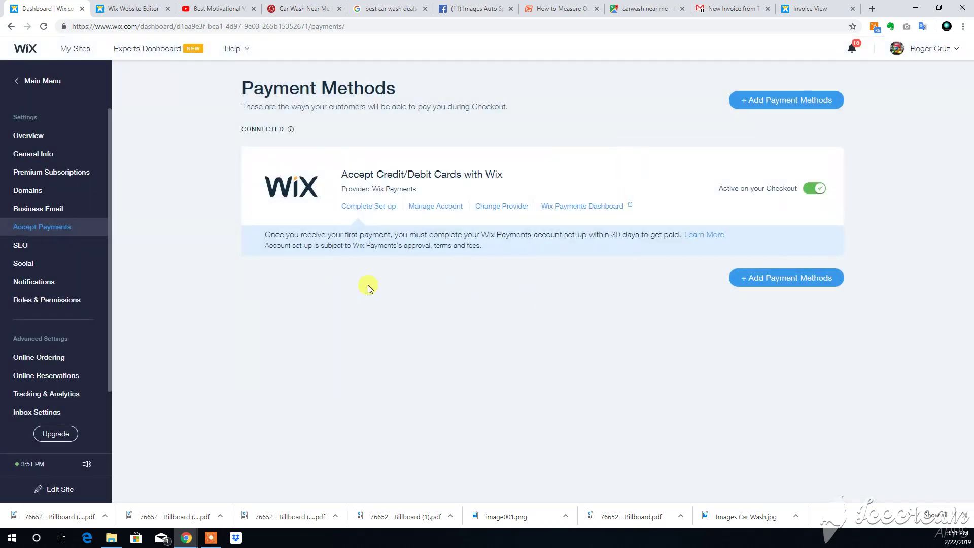